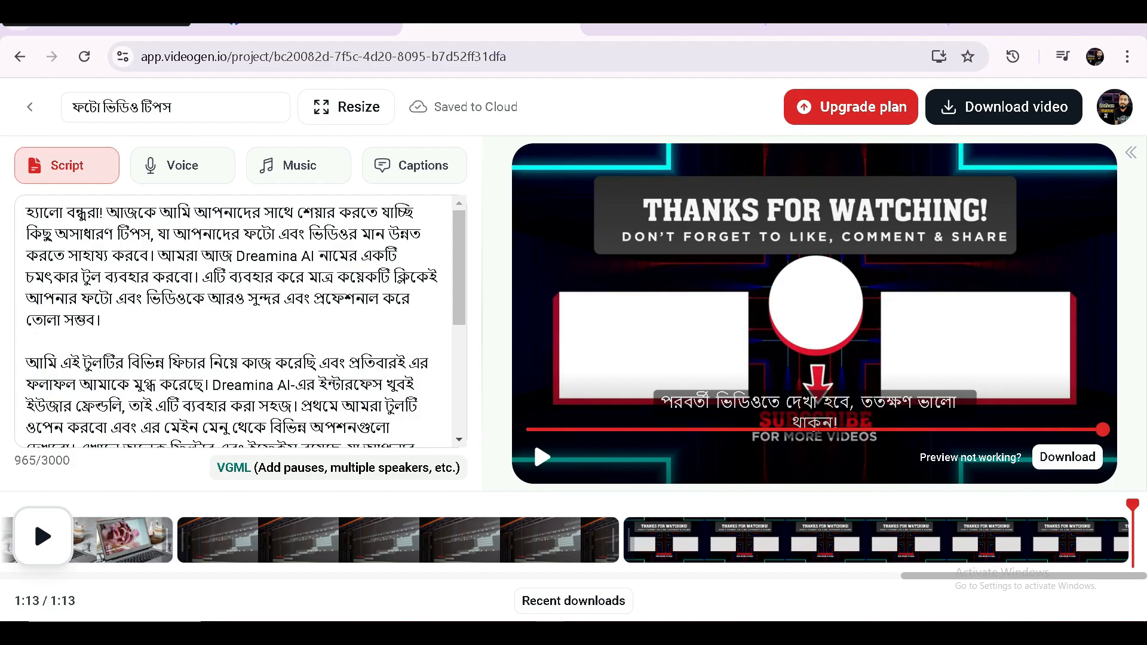
Step: Leave the current project, start generating a new video and choose the free Explainer Video template
key("alt+Left")
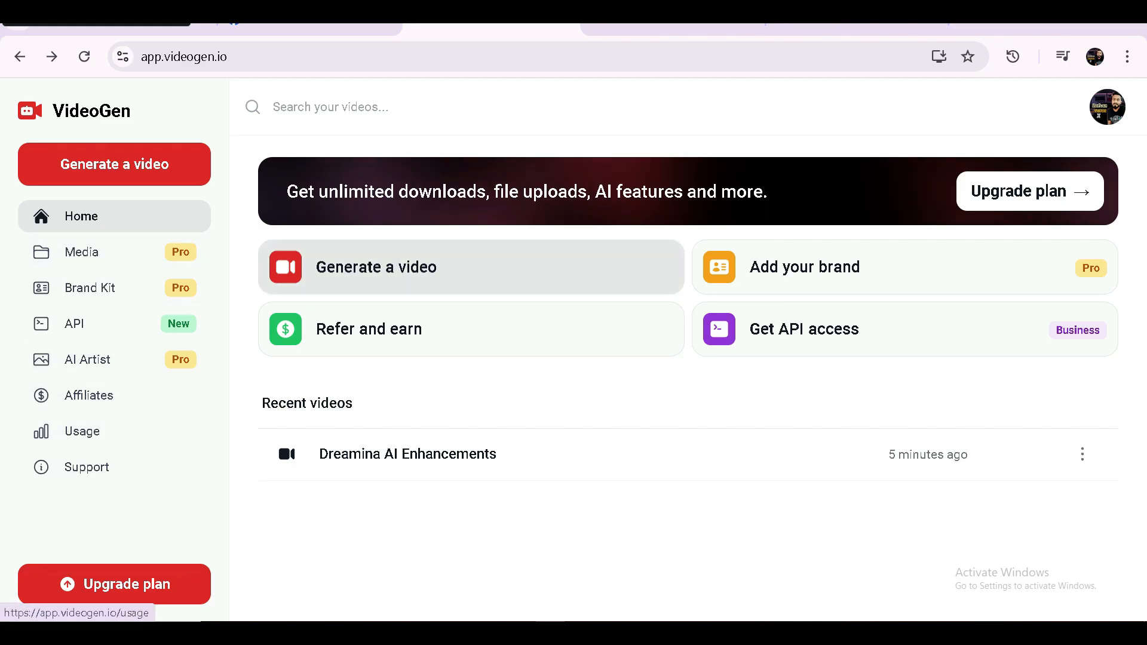
left_click(567, 285)
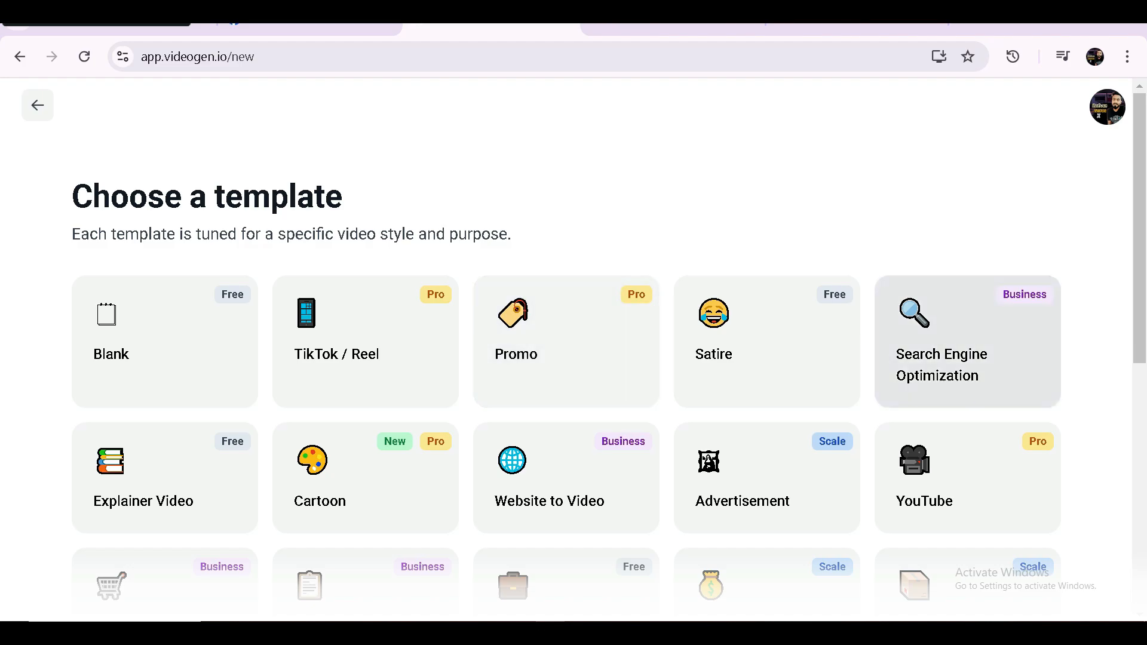
scroll(574, 358, "down", 3)
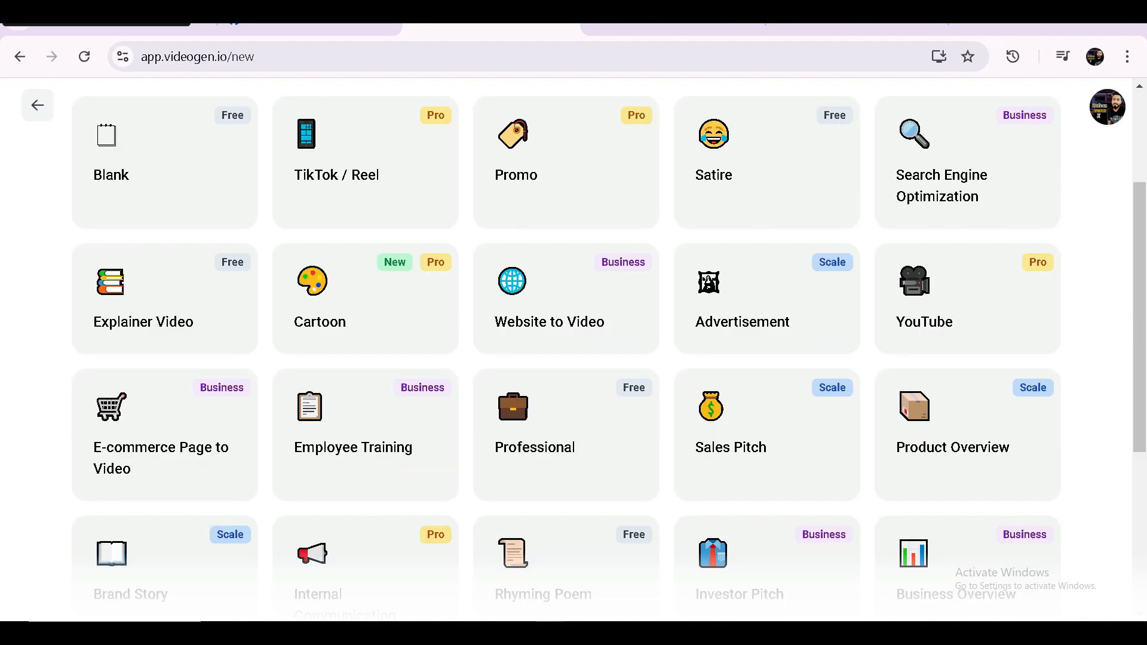
scroll(767, 388, "up", 2)
scroll(767, 431, "up", 2)
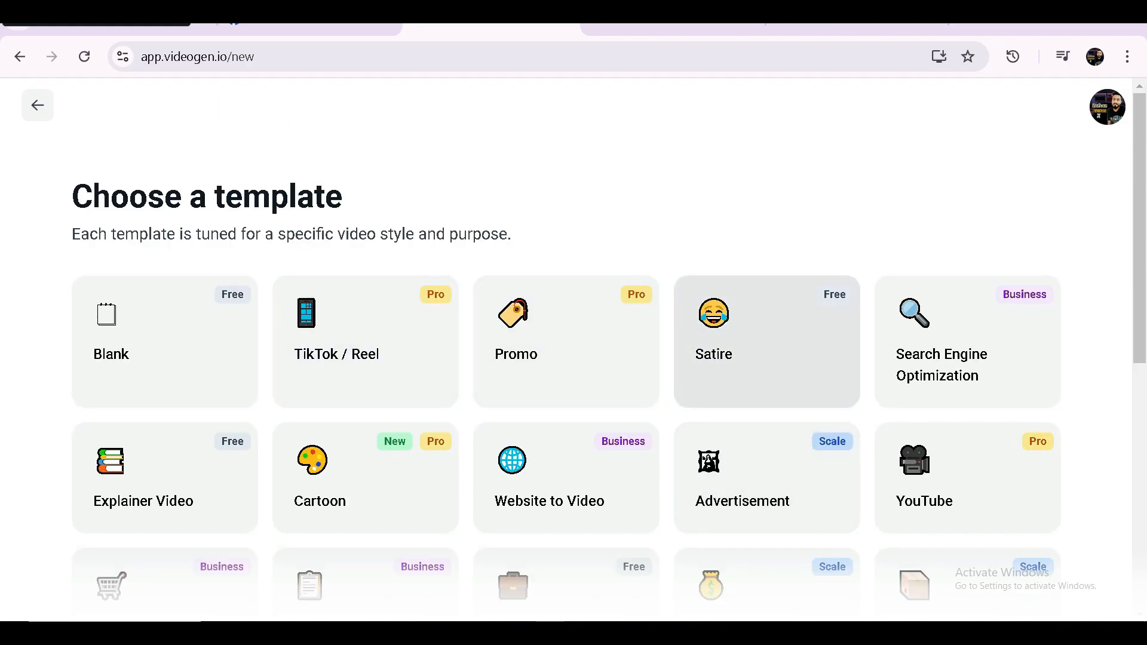
scroll(968, 341, "down", 5)
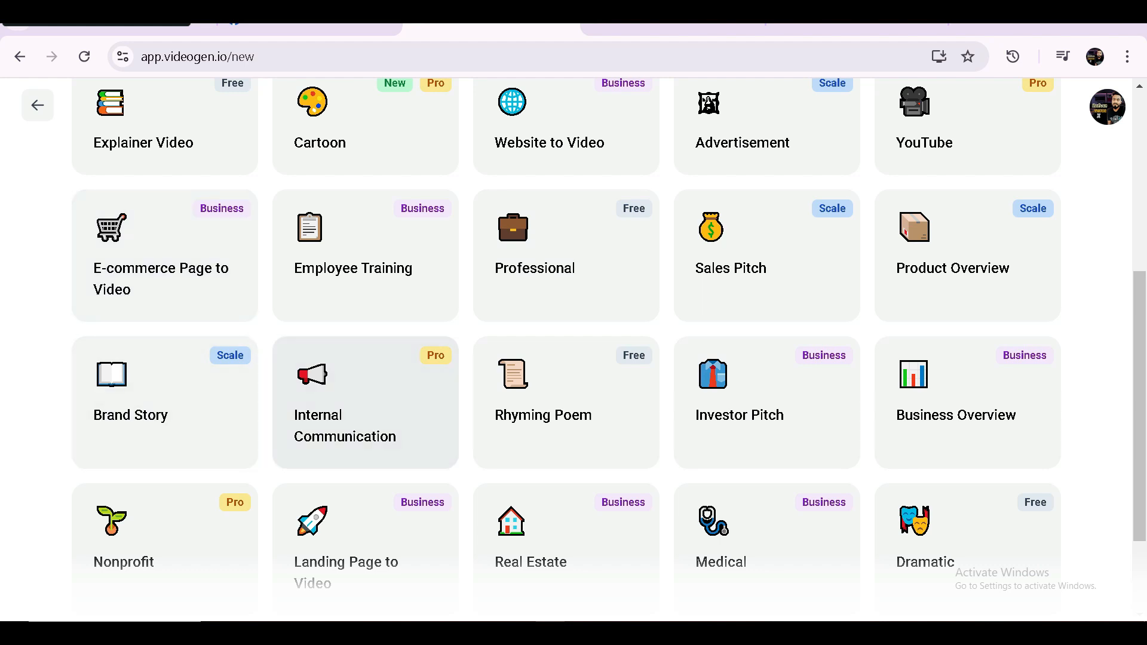
scroll(968, 401, "down", 2)
scroll(164, 490, "up", 5)
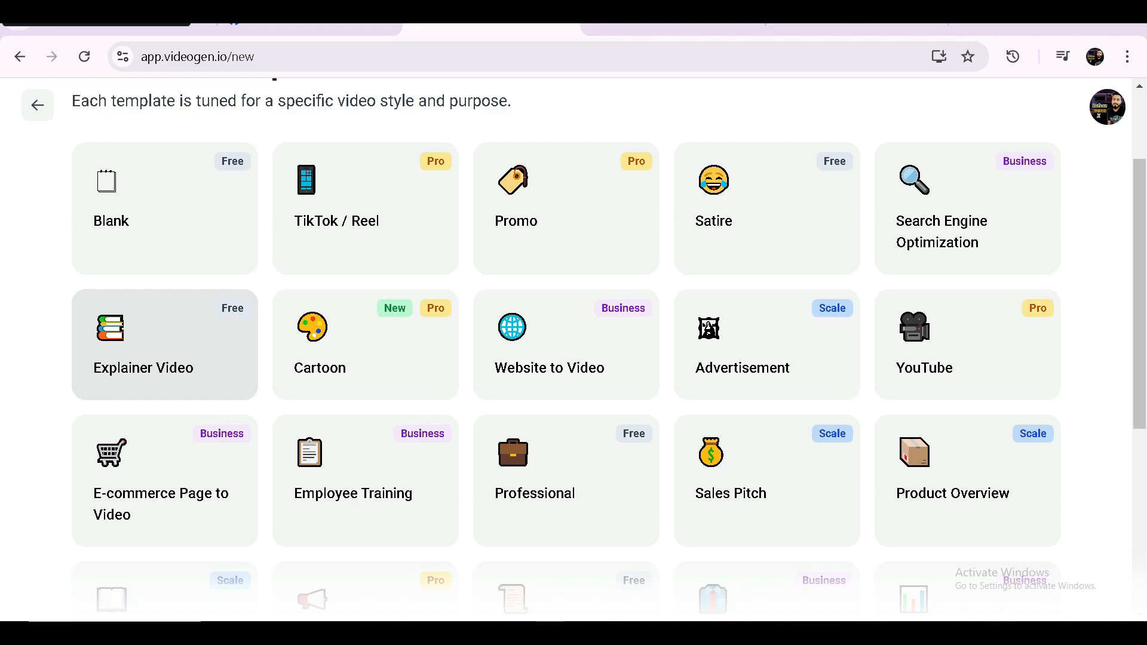
left_click(165, 345)
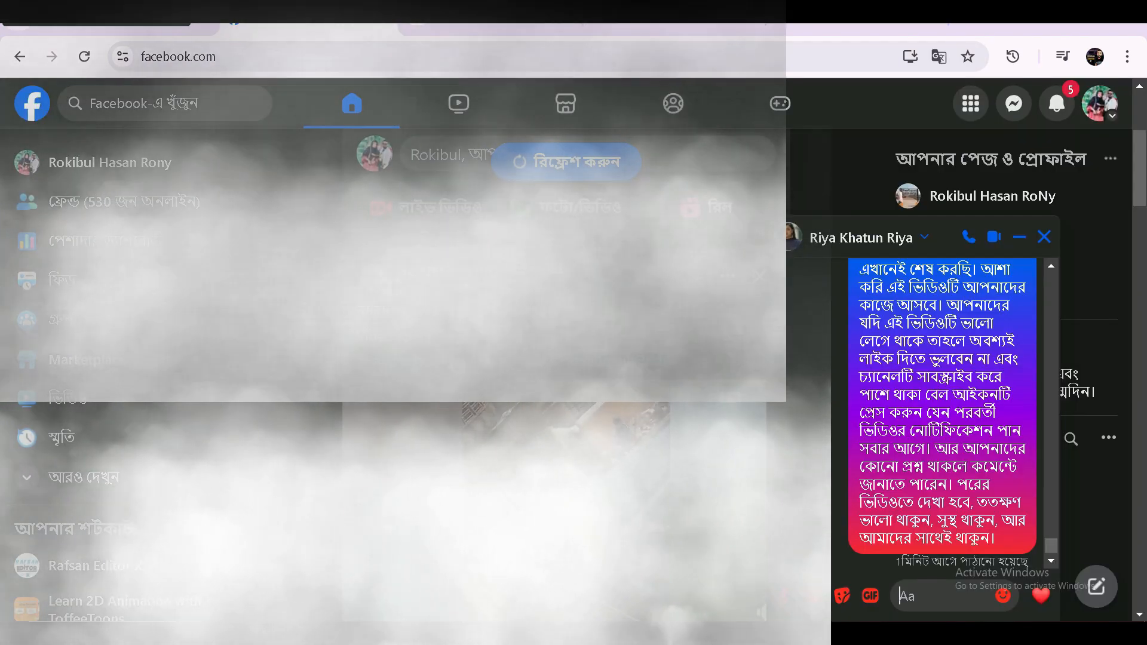
Step: Copy the Bengali Dreamina AI script message from the Facebook chat and paste it into the VideoGen video outline
left_click_drag(996, 538, 860, 388)
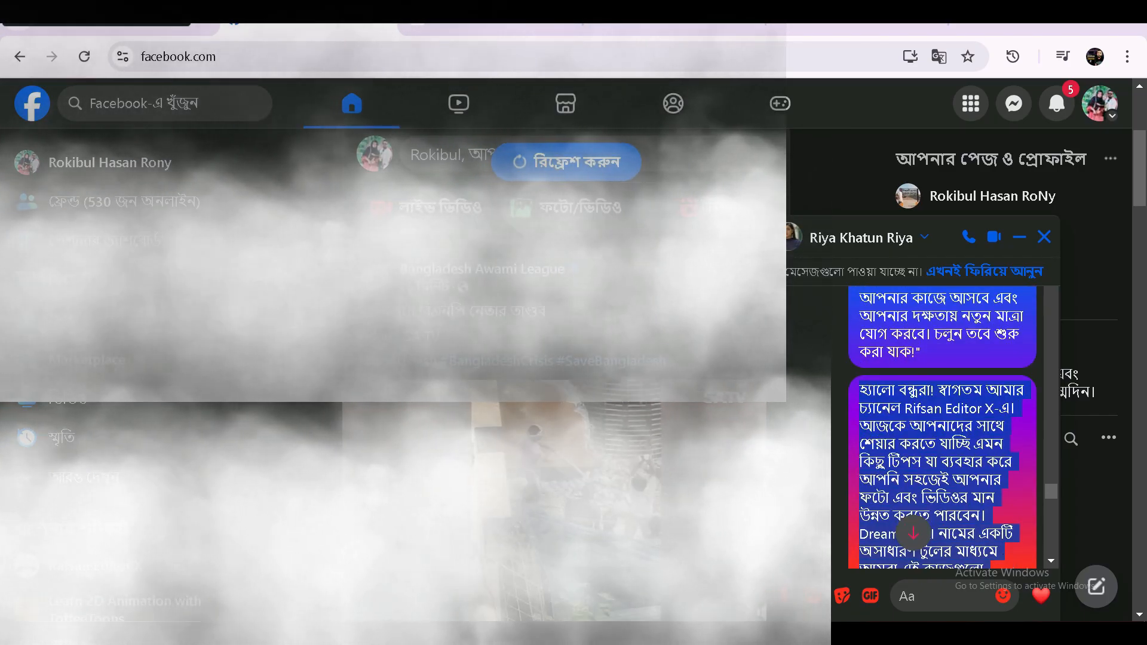
right_click(905, 427)
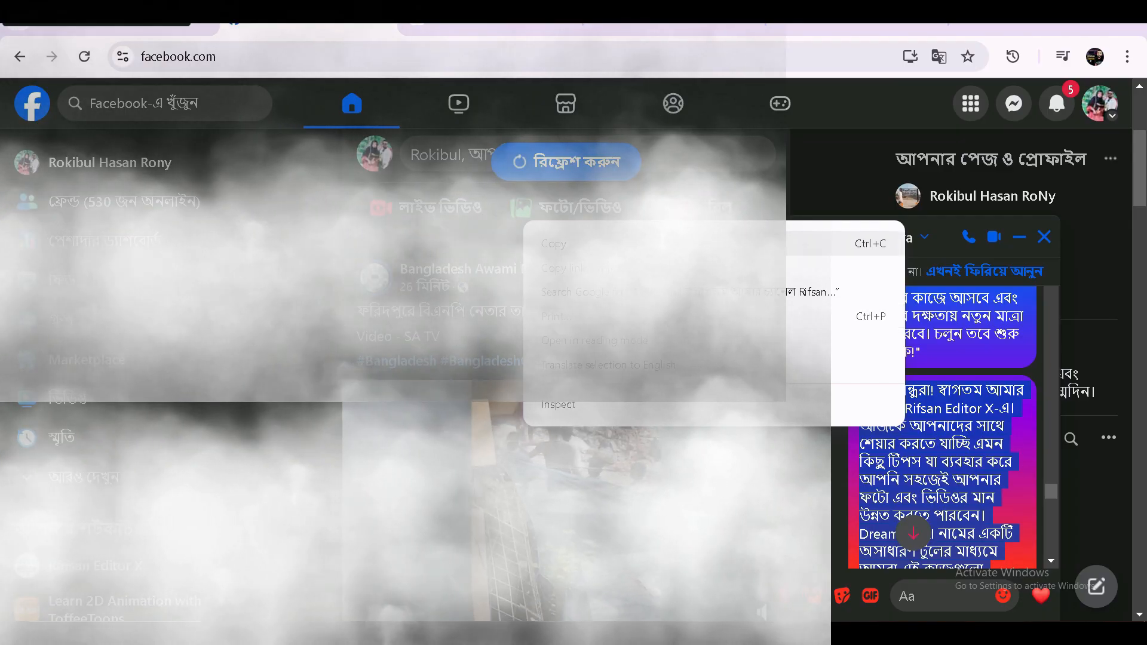
left_click(714, 243)
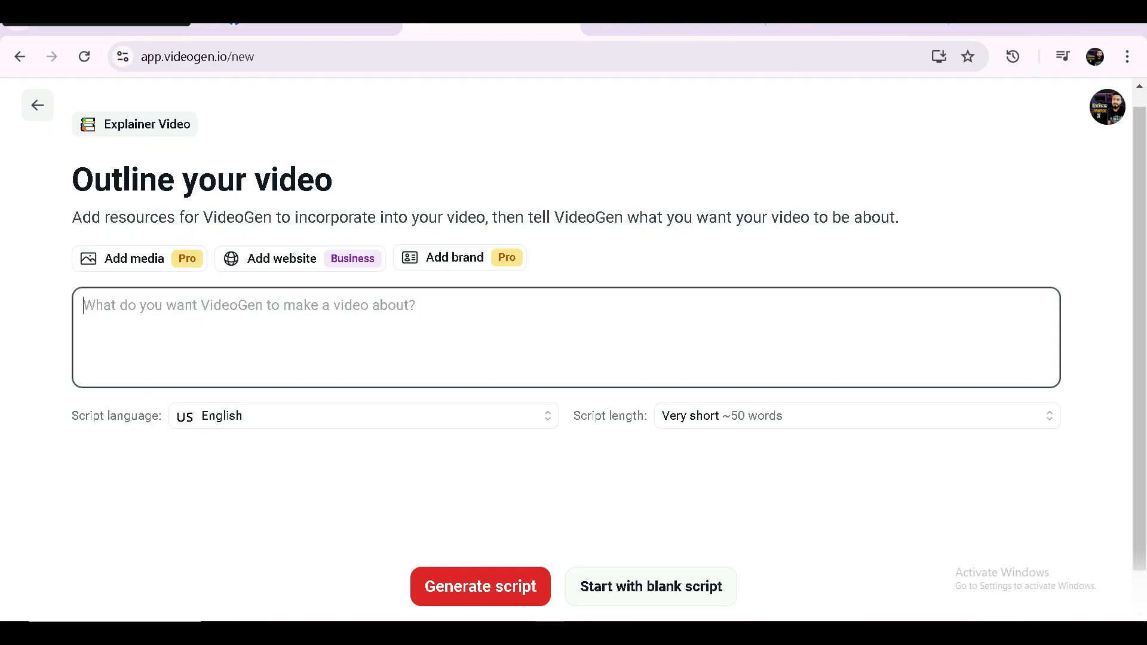
right_click(143, 351)
left_click(180, 198)
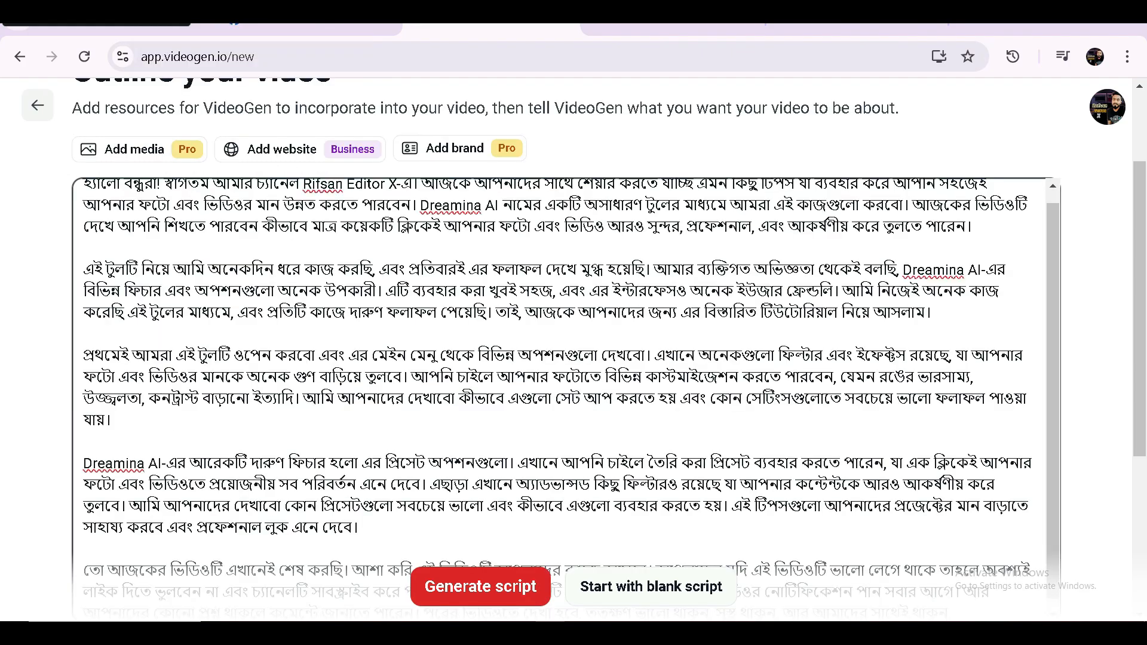
Step: Set the script language to Bengali and the script length to Short (~150 words)
scroll(565, 394, "down", 1)
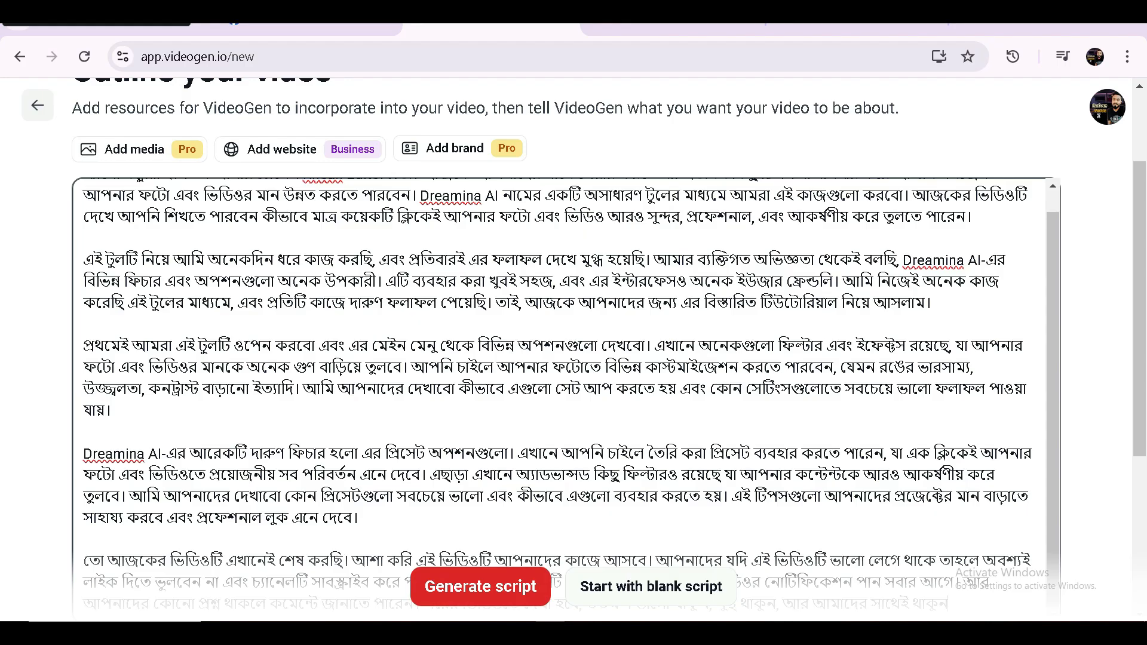
scroll(564, 394, "down", 5)
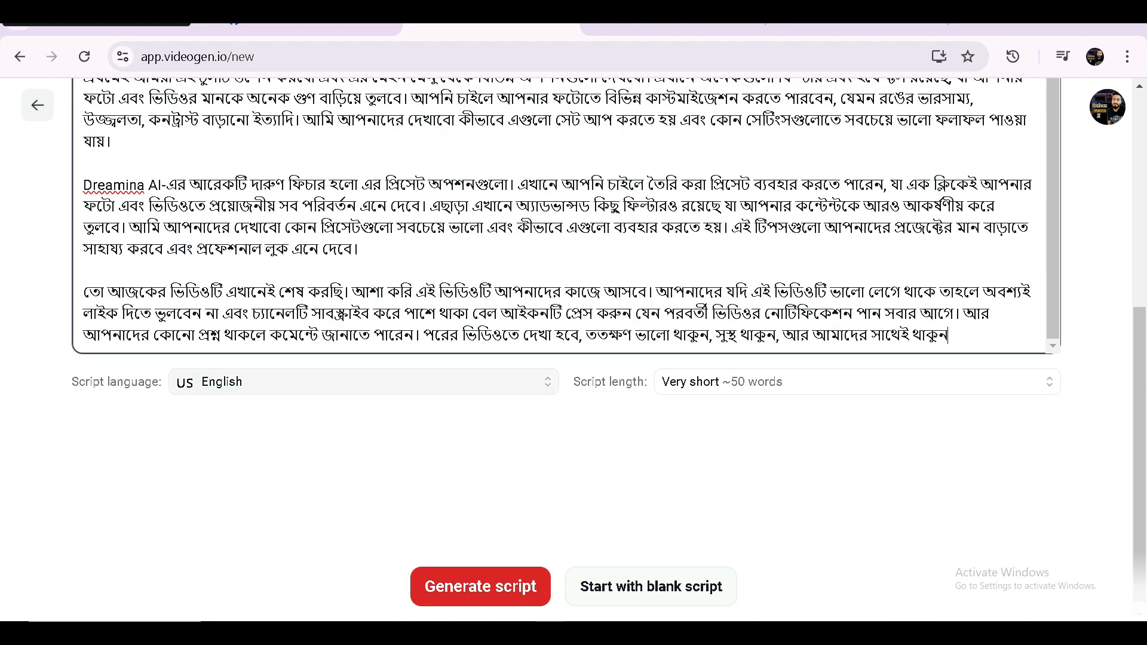
key("Tab")
key("space")
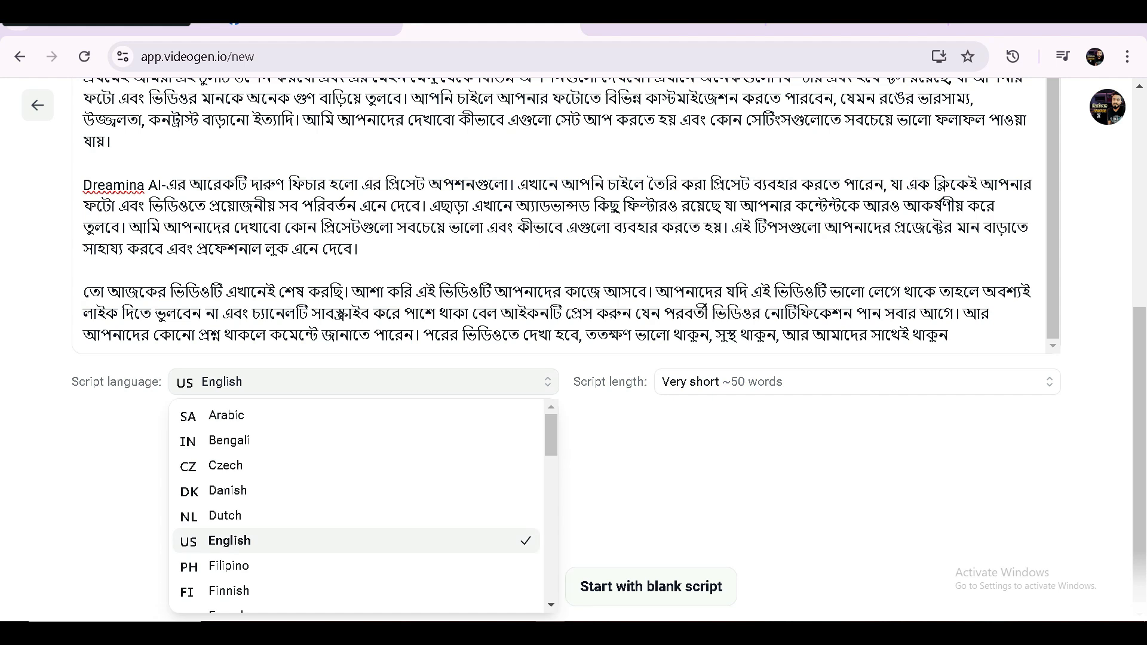
key("Up")
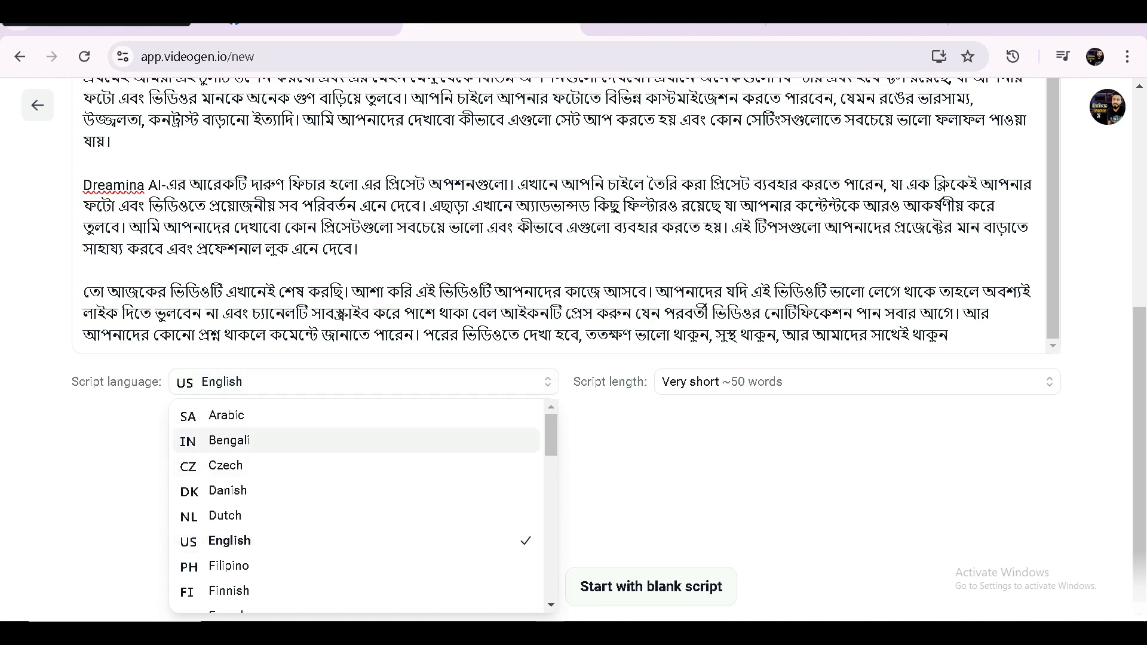
key("Return")
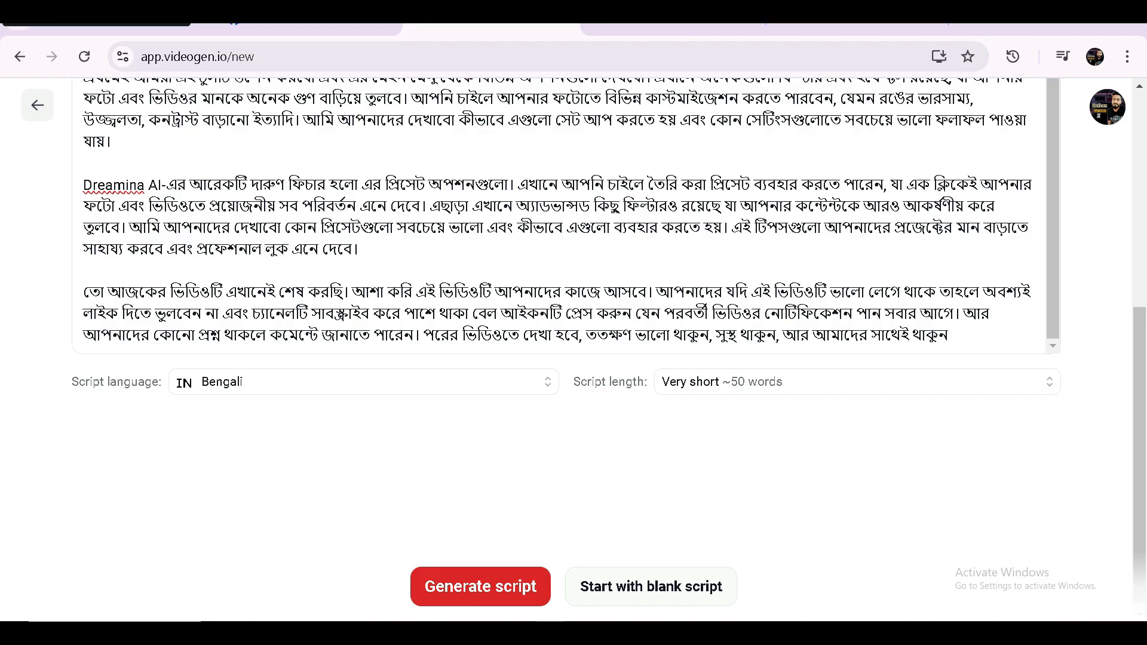
left_click(857, 382)
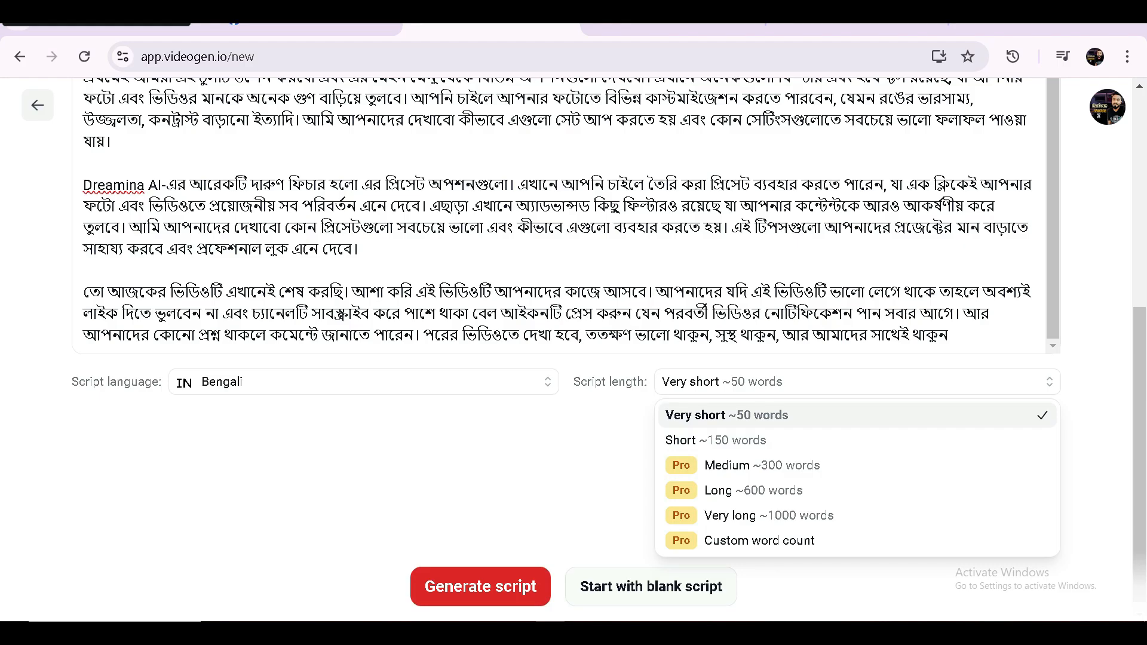
left_click(776, 440)
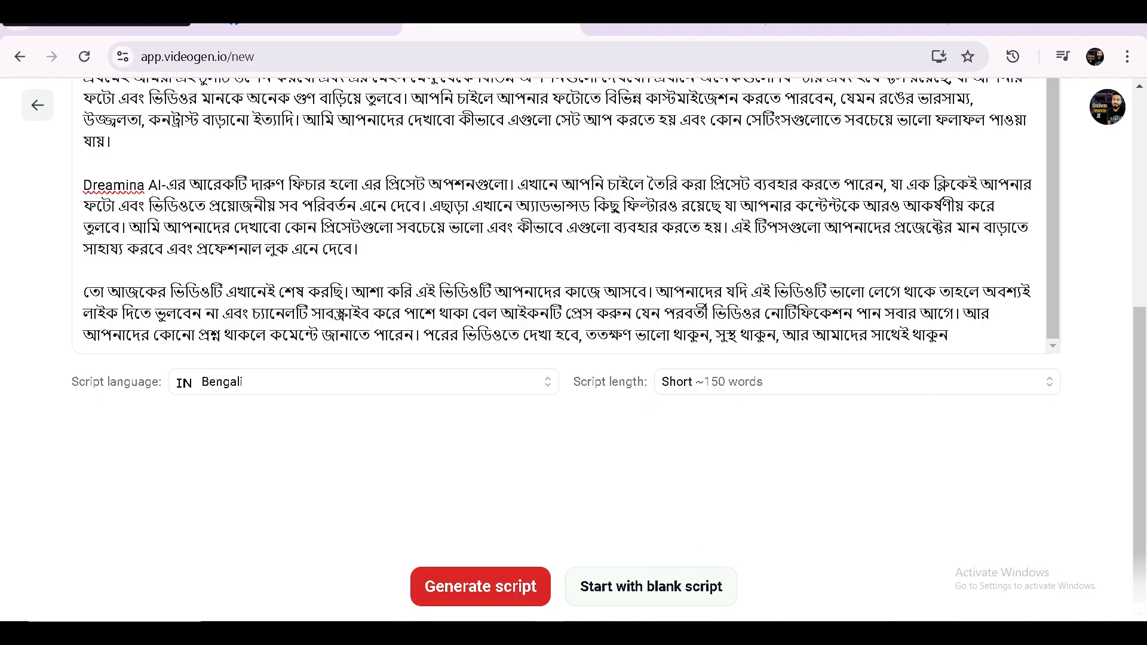
Step: Check the option for adding own media to the outline and close the subscription plan offer
scroll(574, 239, "down", 1)
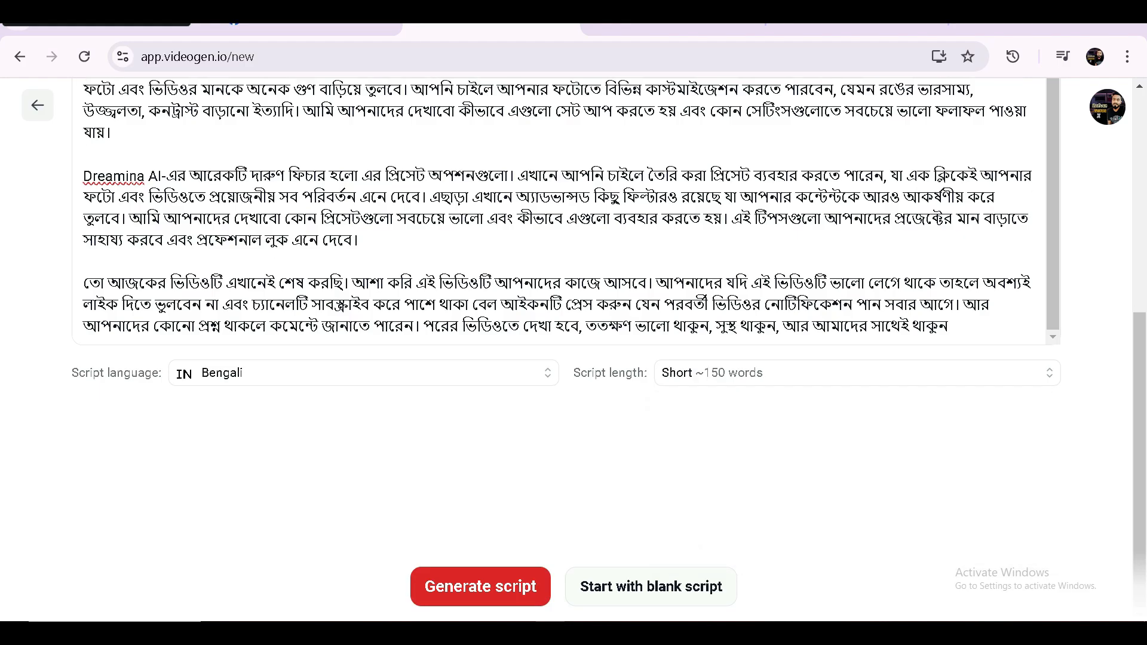
scroll(562, 299, "up", 8)
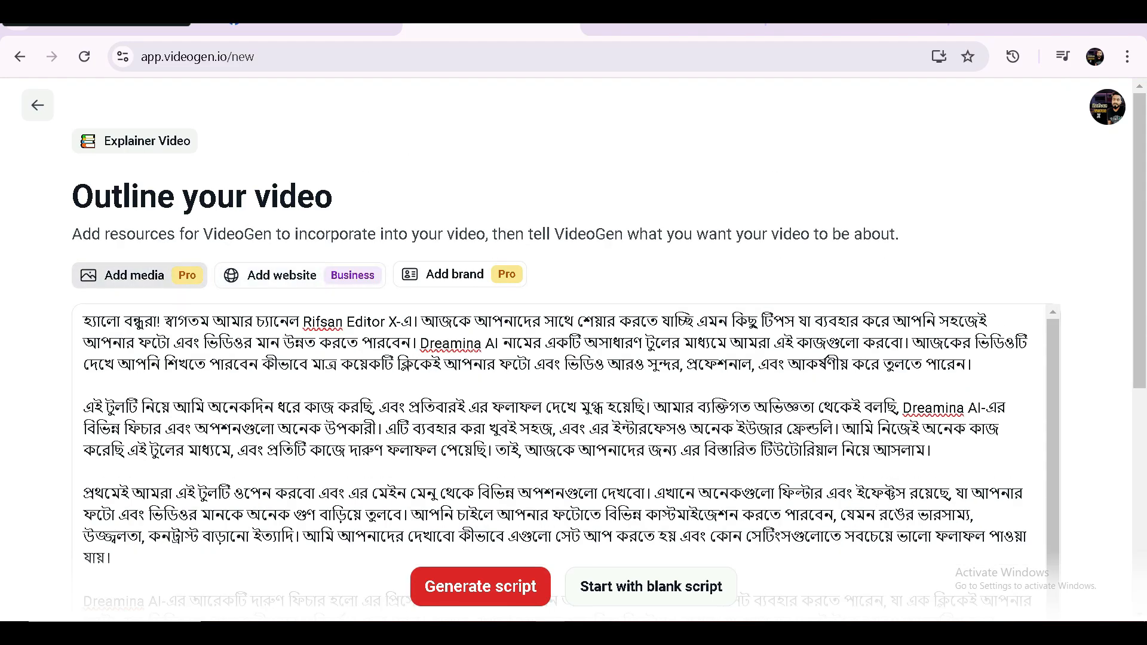
left_click(135, 275)
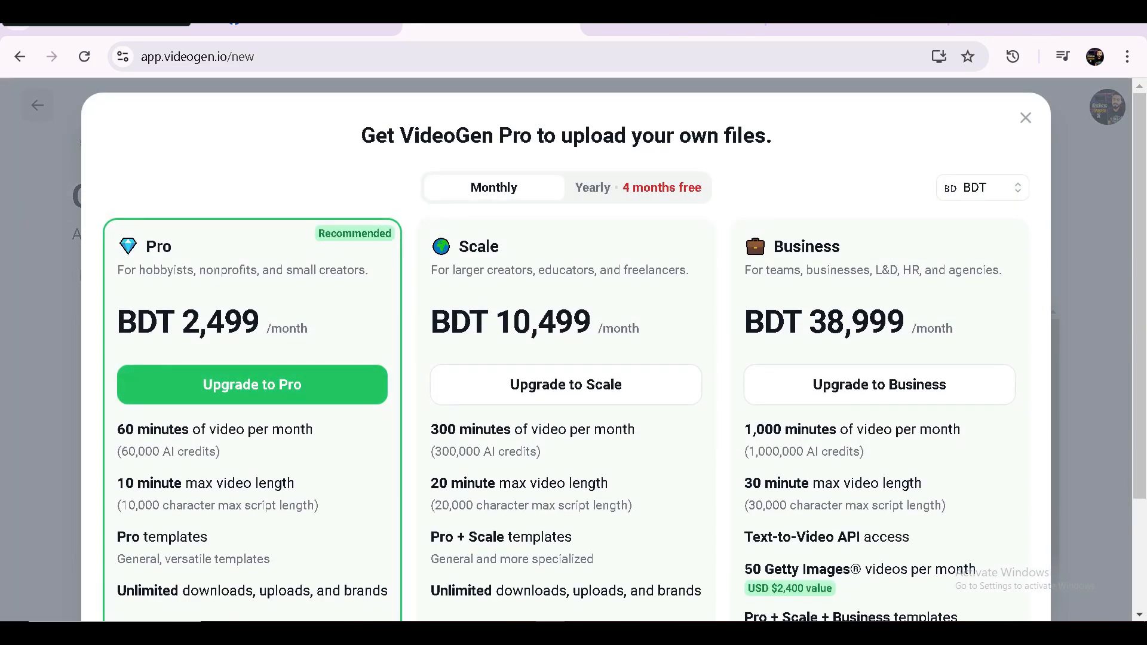
left_click(1026, 117)
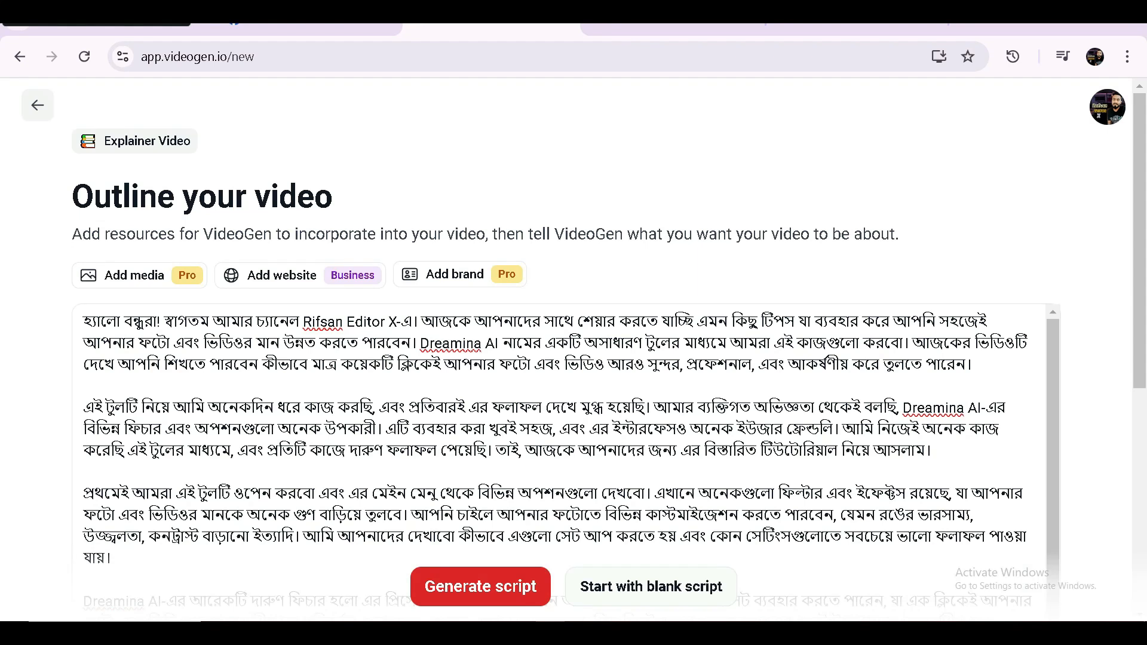
Step: Generate the script from the pasted outline and review its text
scroll(562, 358, "down", 6)
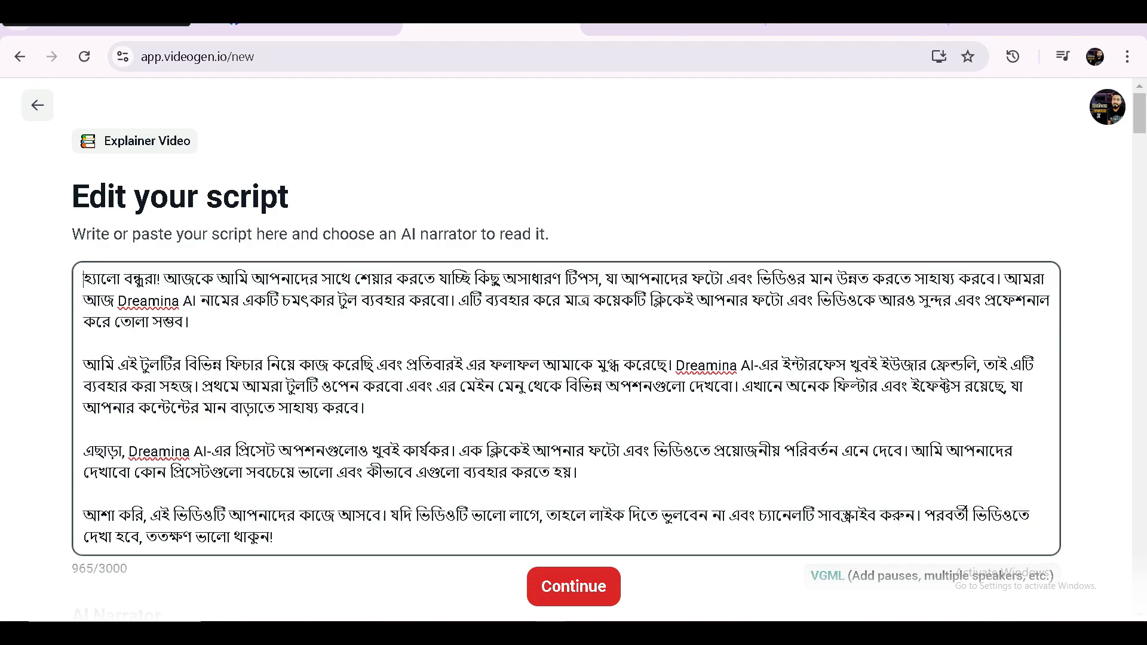
scroll(566, 358, "down", 2)
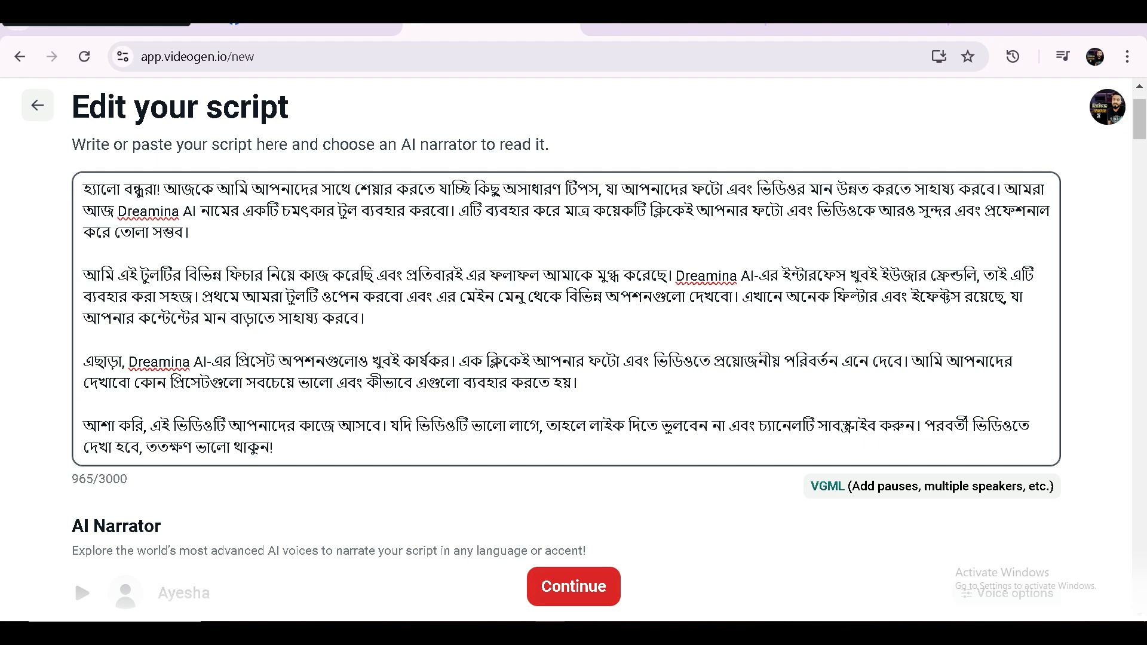
scroll(74, 577, "up", 2)
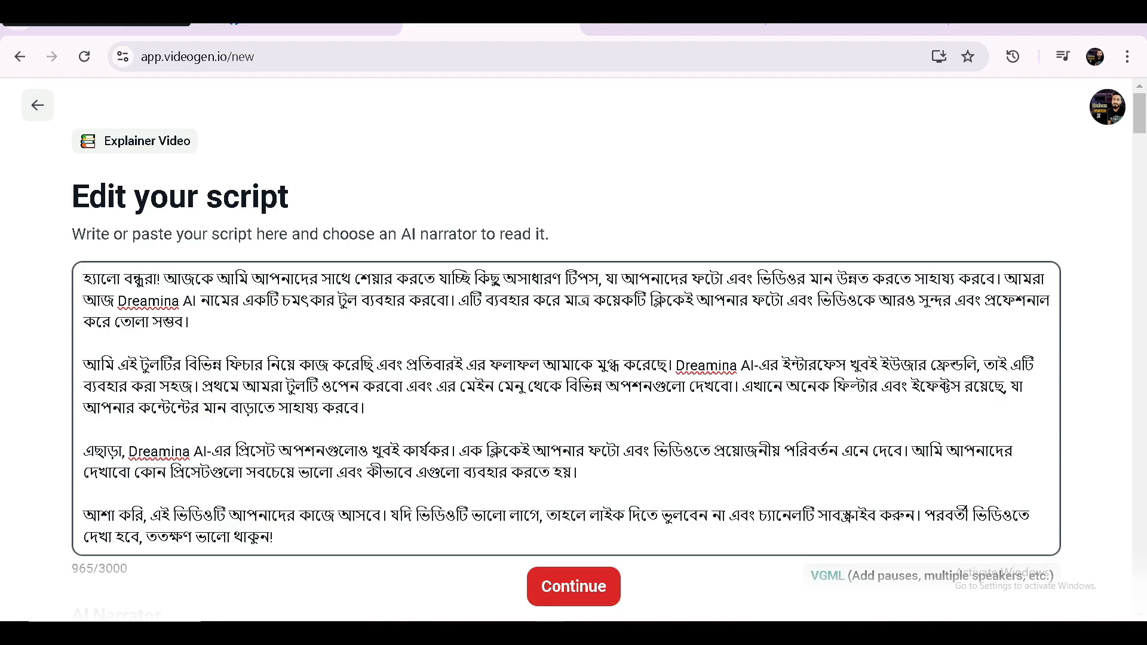
Step: Preview the Bengali voices Ayesha and Aryan and choose Aryan as the AI narrator
scroll(74, 487, "down", 3)
scroll(74, 488, "down", 1)
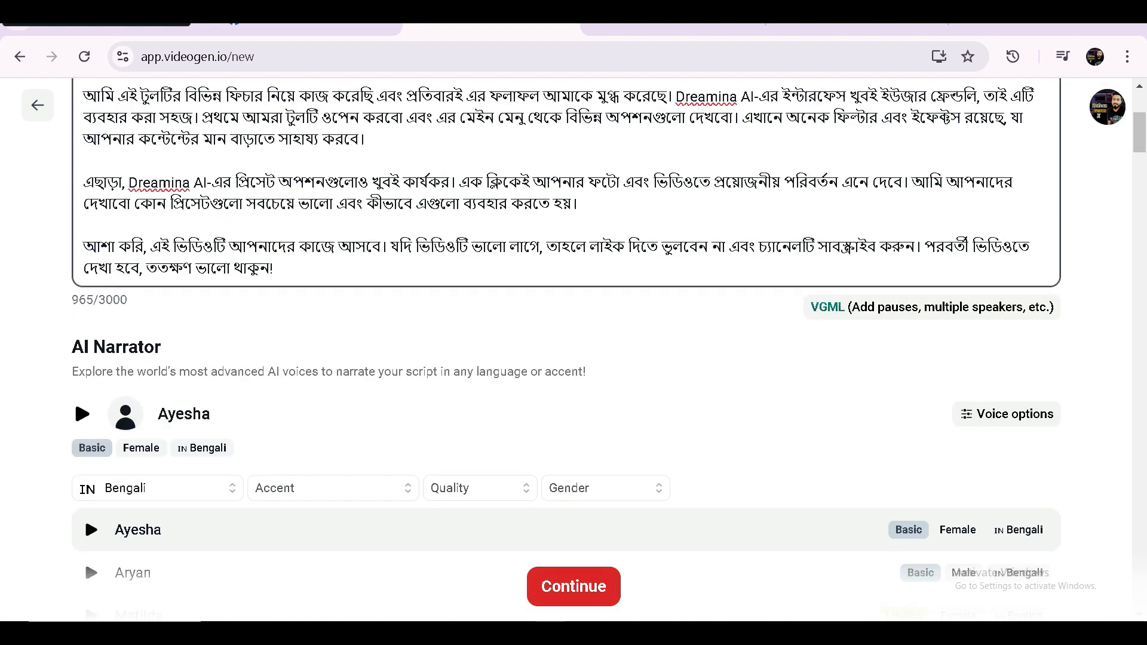
scroll(574, 347, "down", 1)
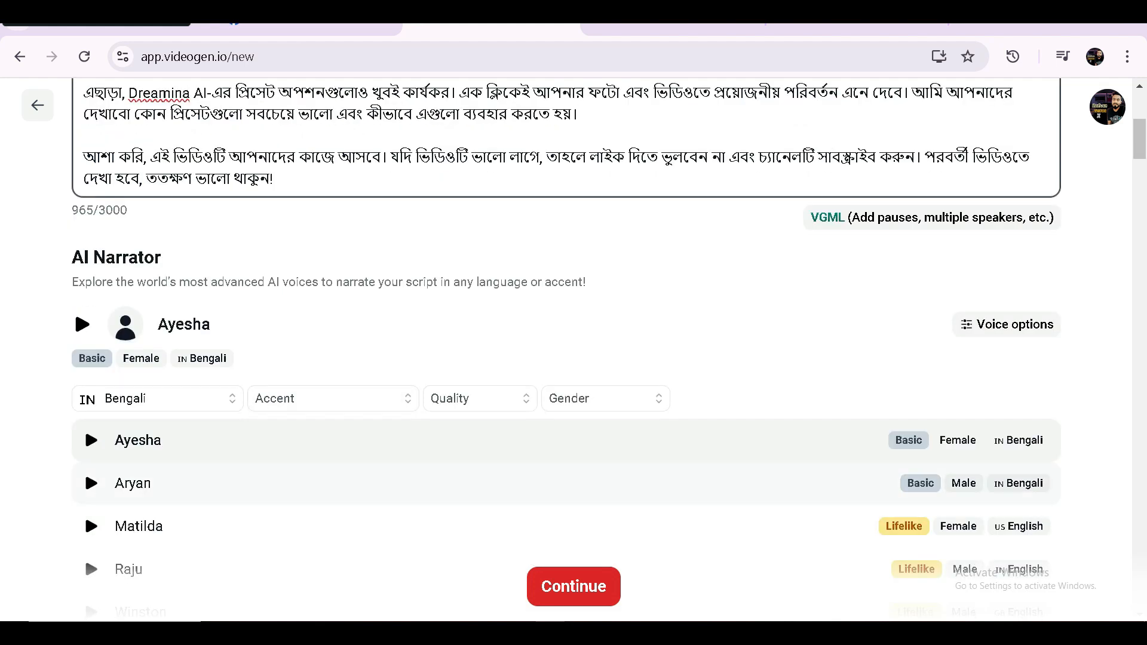
left_click(91, 441)
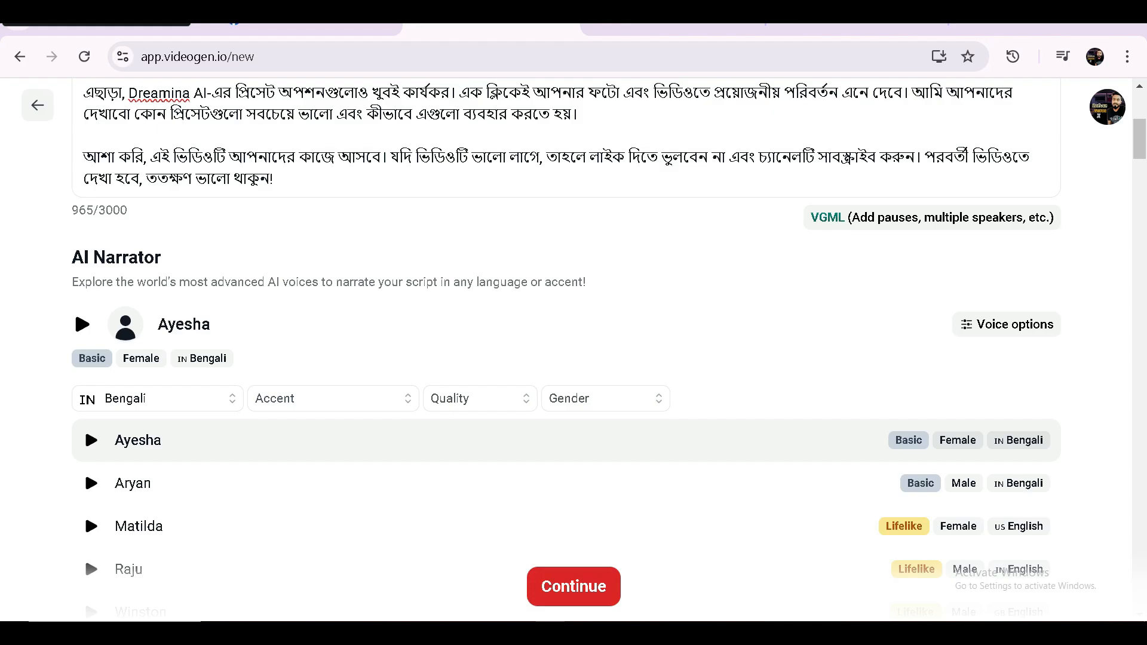
left_click(91, 484)
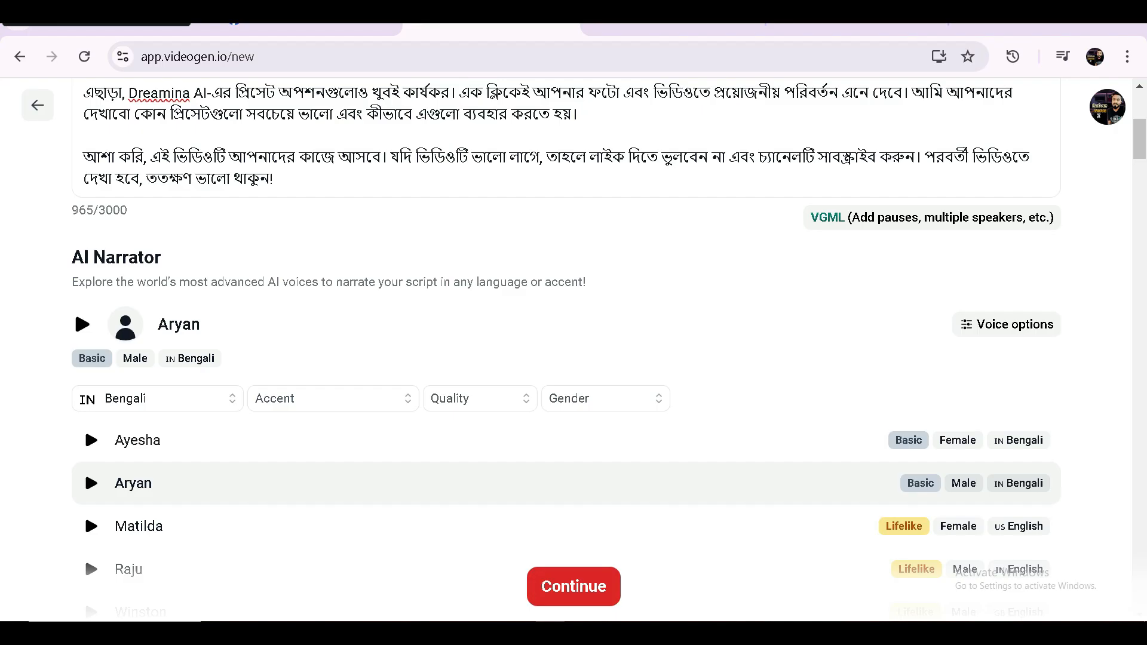
left_click(91, 483)
left_click(90, 484)
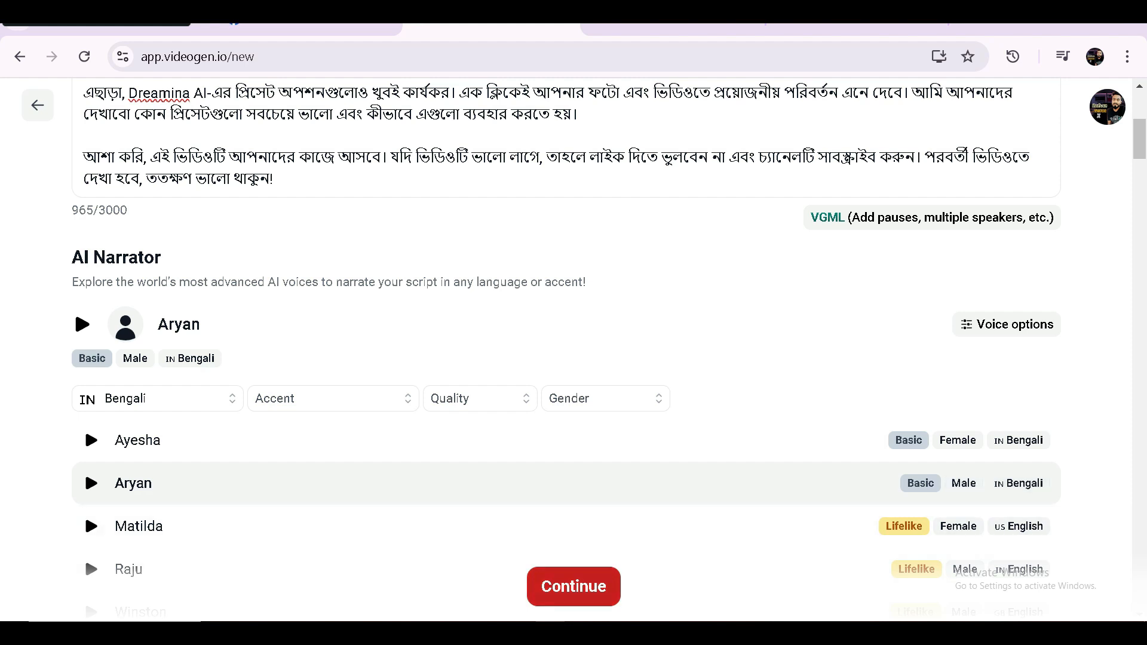
Step: Accept the script and narrator, keep the Fast scene pacing and generate the video
left_click(574, 586)
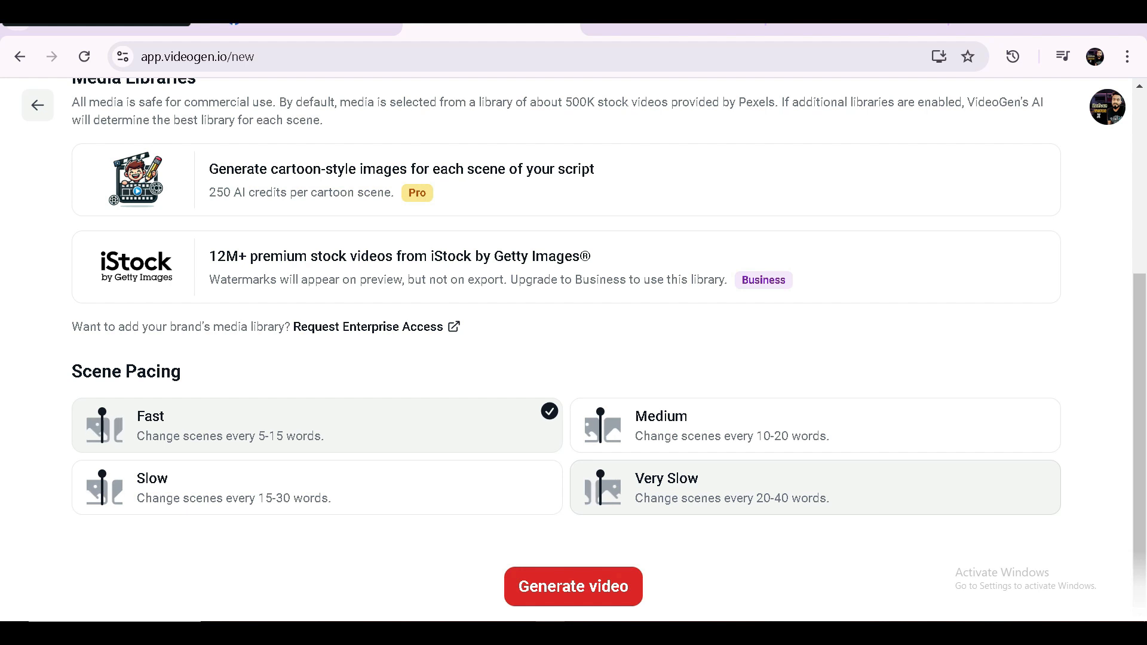
left_click(573, 586)
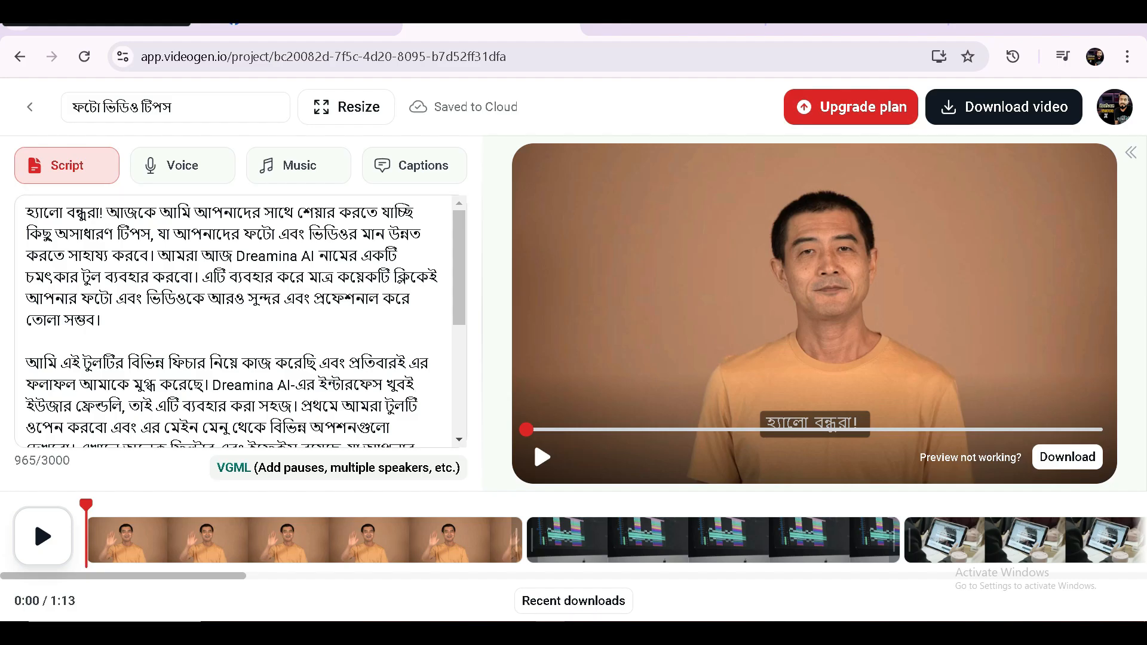
Step: Play the generated video to its end, dismissing the experience rating request on the way
key("space")
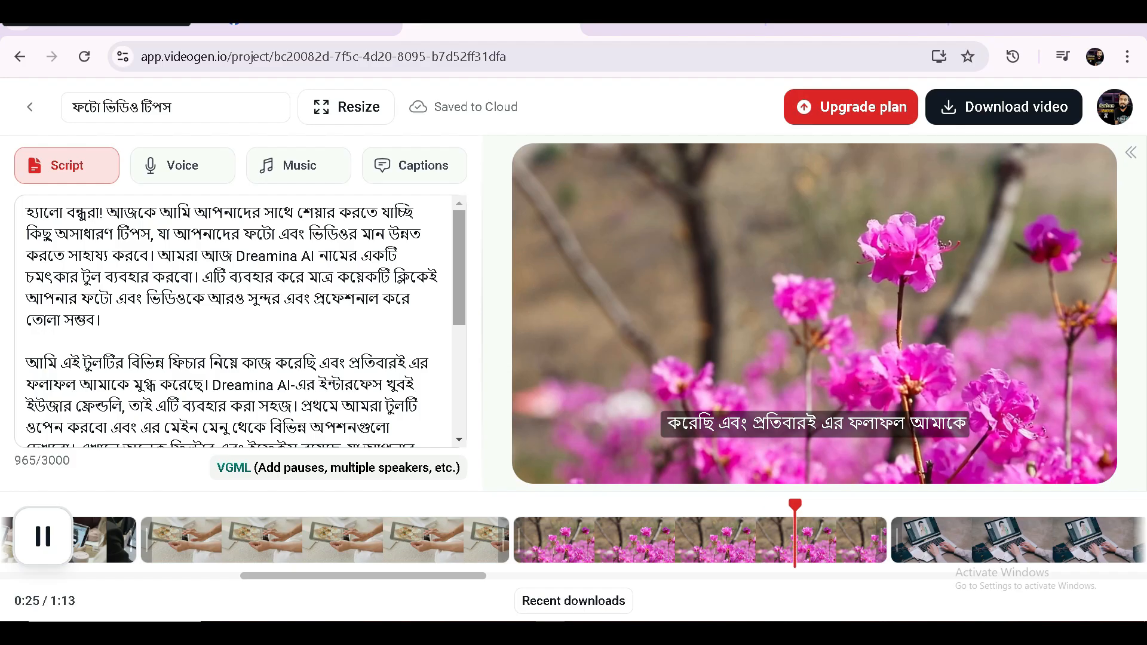
left_click(34, 521)
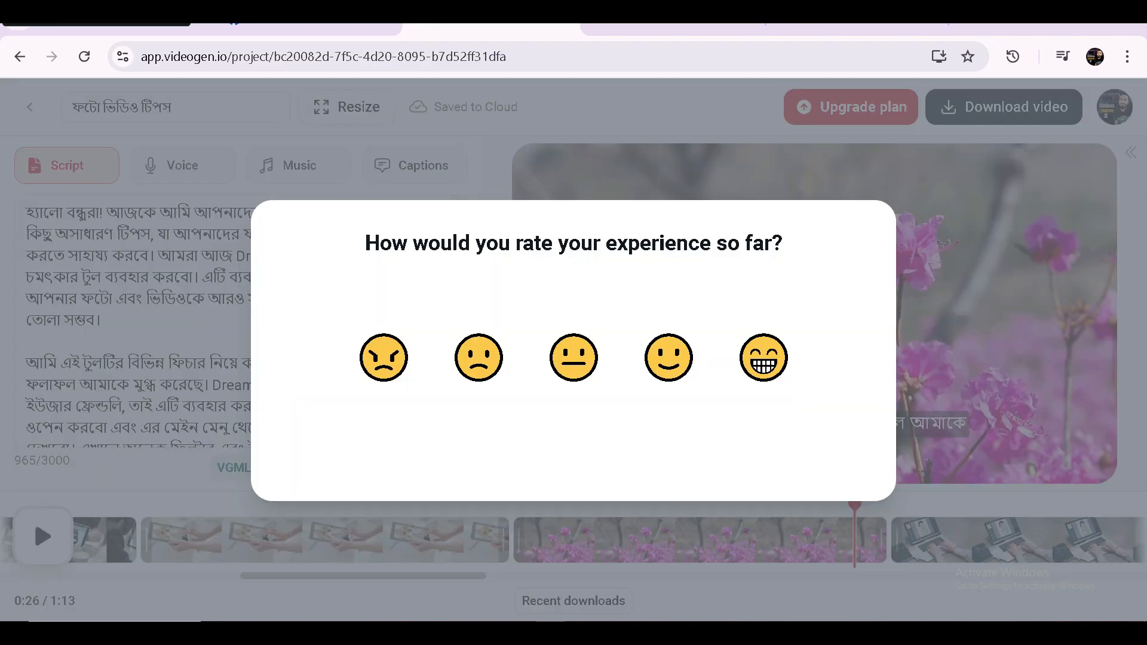
left_click(34, 521)
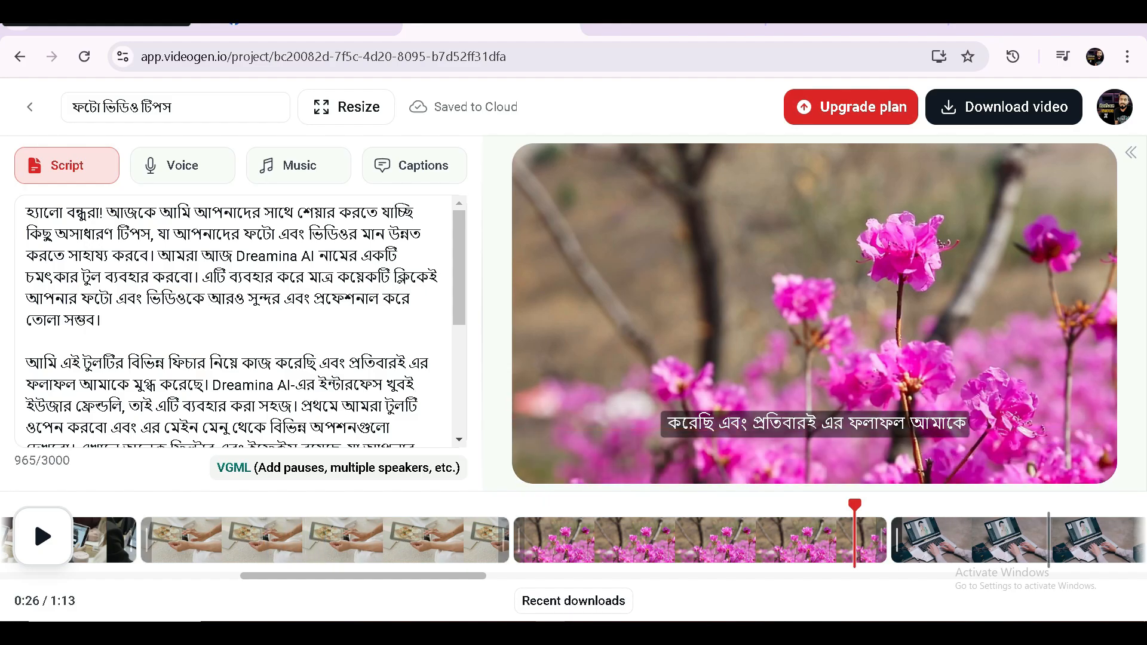
left_click(533, 441)
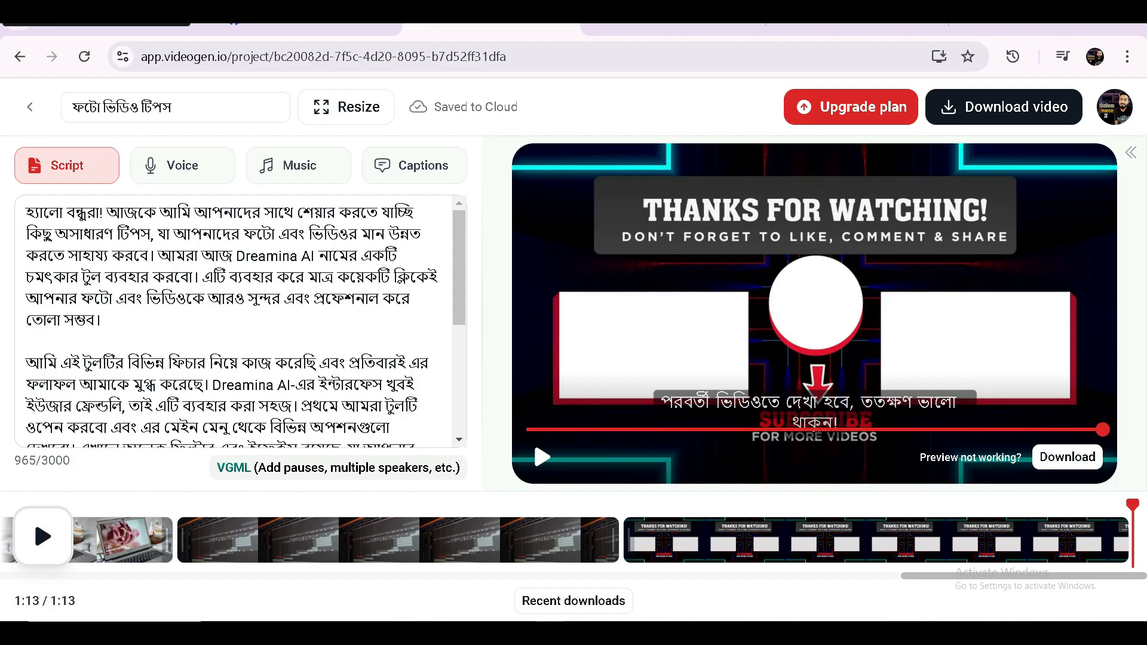
Step: Open the copyright-free background music choices for the video
left_click(299, 166)
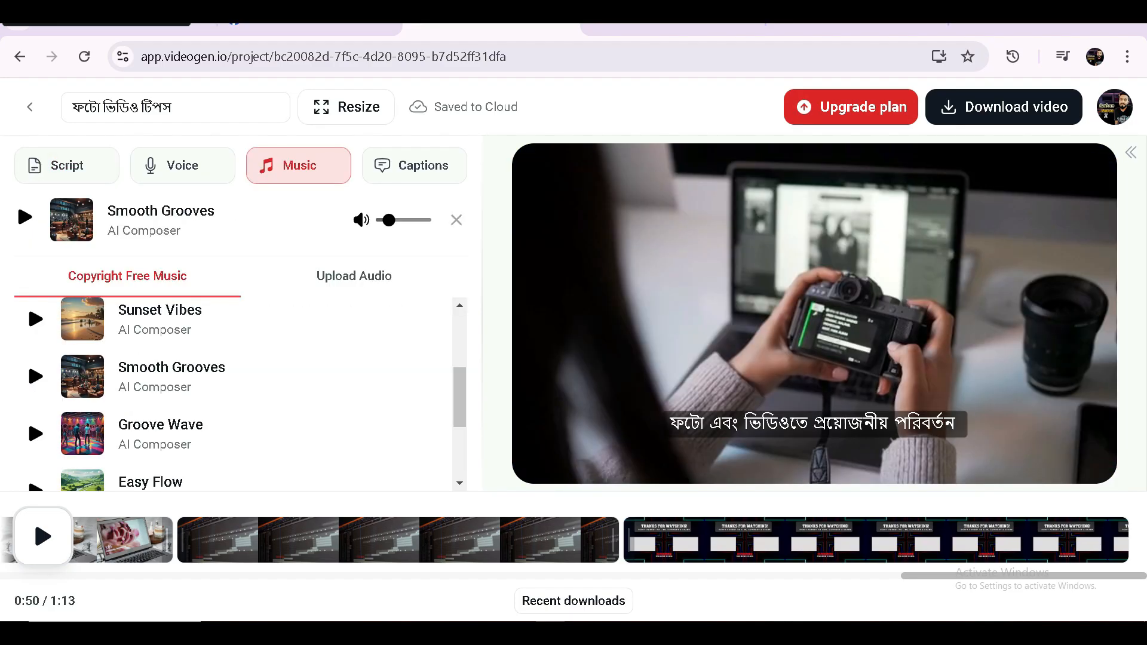